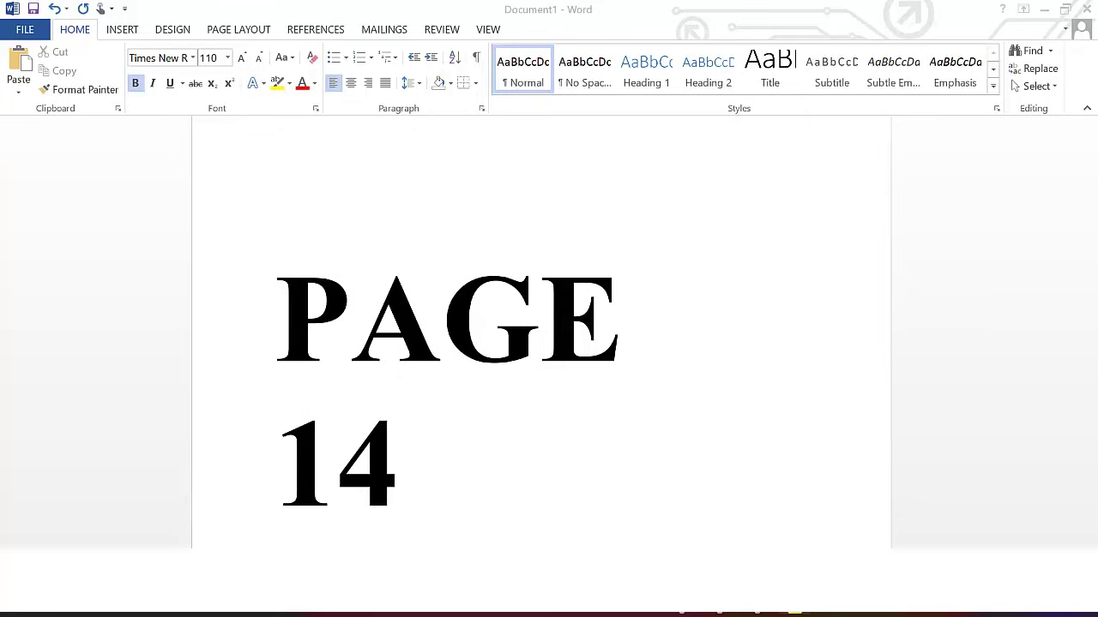
Step: Step through the document from PAGE 1 down to PAGE 8 to review its pages
{"action": "left_click", "coordinate": [505, 469]}
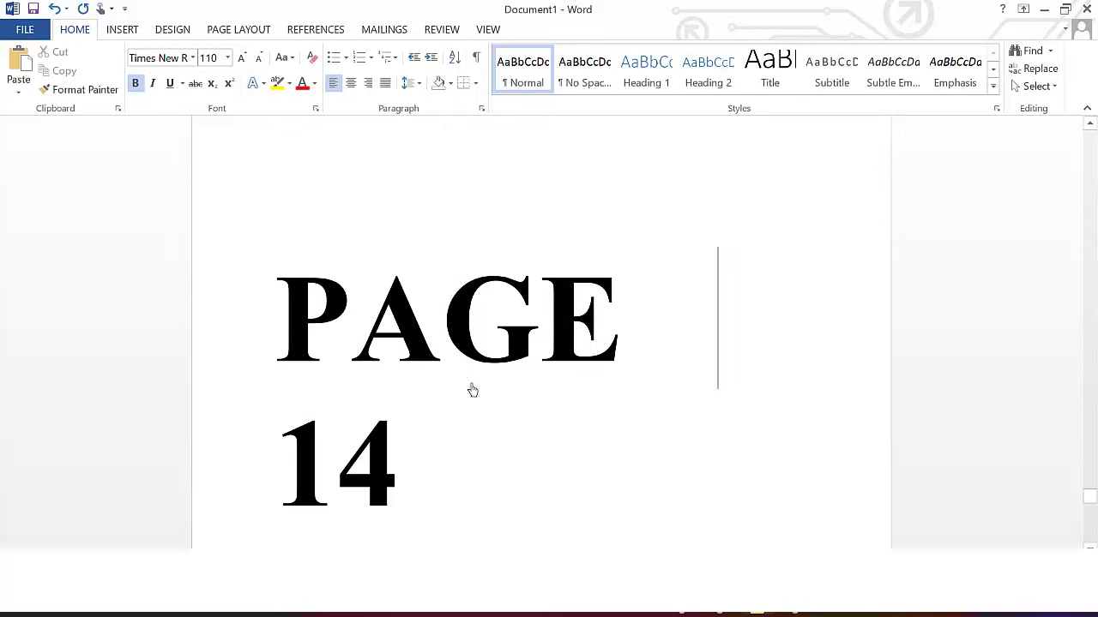
{"action": "key", "text": "Up"}
{"action": "key", "text": "Up"}
{"action": "key", "text": "Up"}
{"action": "key", "text": "Up"}
{"action": "key", "text": "Up"}
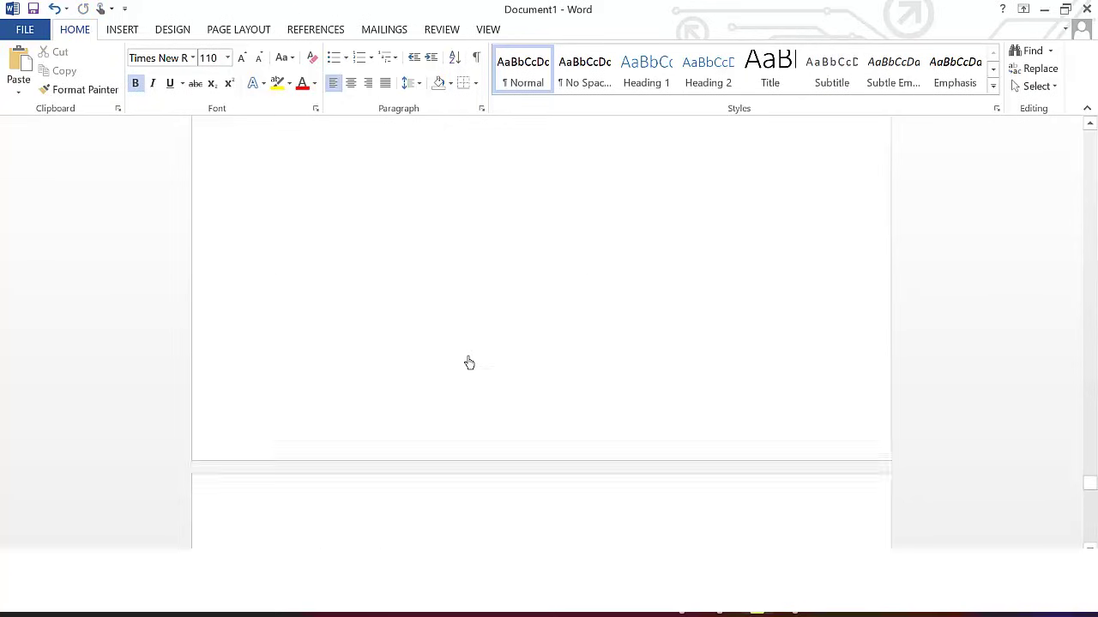
{"action": "key", "text": "Up"}
{"action": "key", "text": "Up"}
{"action": "key", "text": "Up"}
{"action": "key", "text": "Up"}
{"action": "key", "text": "Up"}
{"action": "key", "text": "Up"}
{"action": "key", "text": "Up"}
{"action": "key", "text": "Up"}
{"action": "key", "text": "Up"}
{"action": "key", "text": "Up"}
{"action": "key", "text": "Up"}
{"action": "key", "text": "Up"}
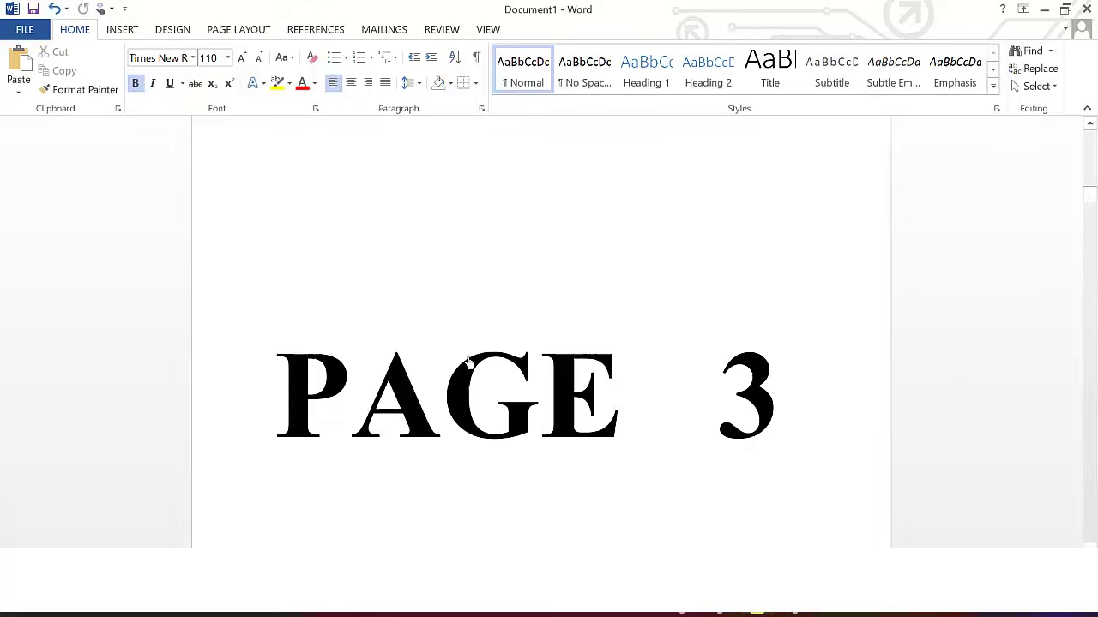
{"action": "key", "text": "Down"}
{"action": "key", "text": "Down"}
{"action": "key", "text": "Down"}
{"action": "key", "text": "Down"}
{"action": "key", "text": "Down"}
{"action": "key", "text": "Down"}
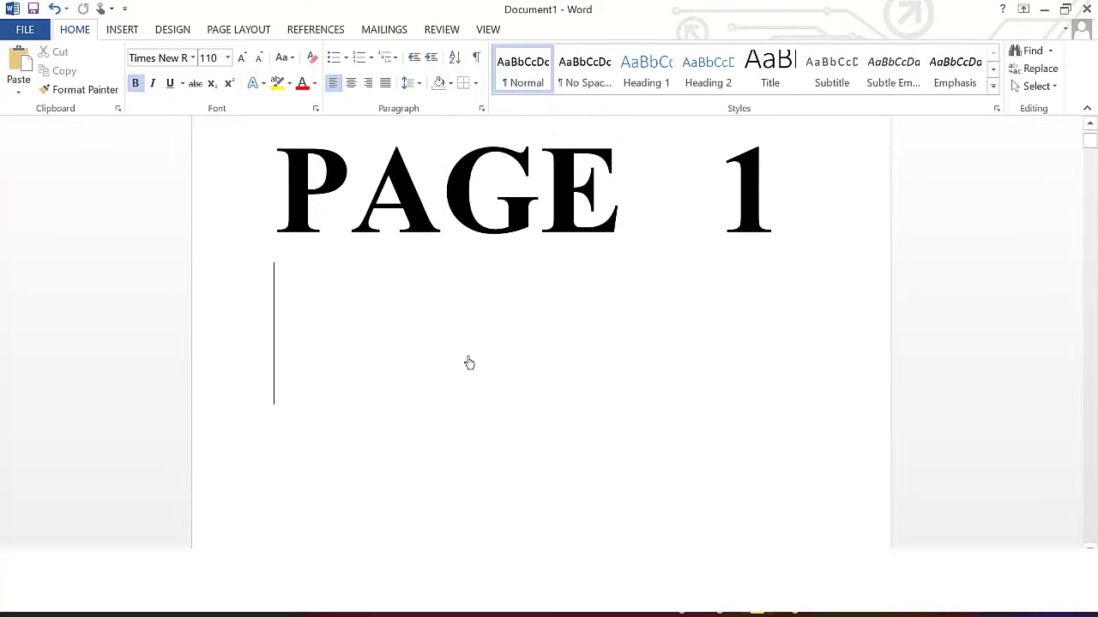
{"action": "key", "text": "Down"}
{"action": "key", "text": "Down"}
{"action": "key", "text": "Down"}
{"action": "key", "text": "Down"}
{"action": "key", "text": "Down"}
{"action": "key", "text": "Down"}
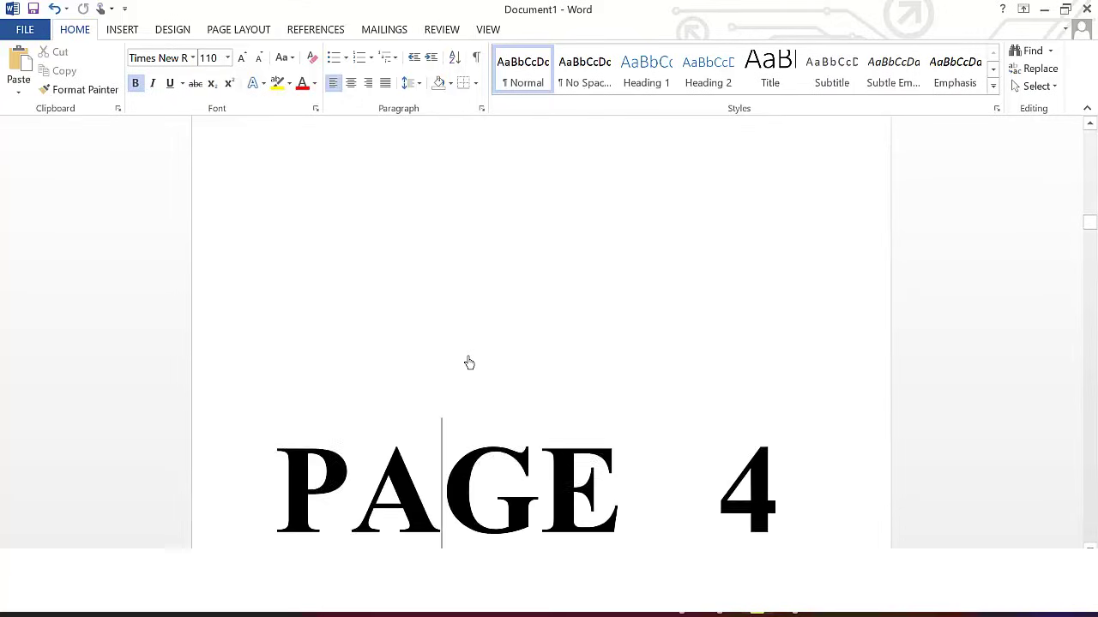
{"action": "key", "text": "Down"}
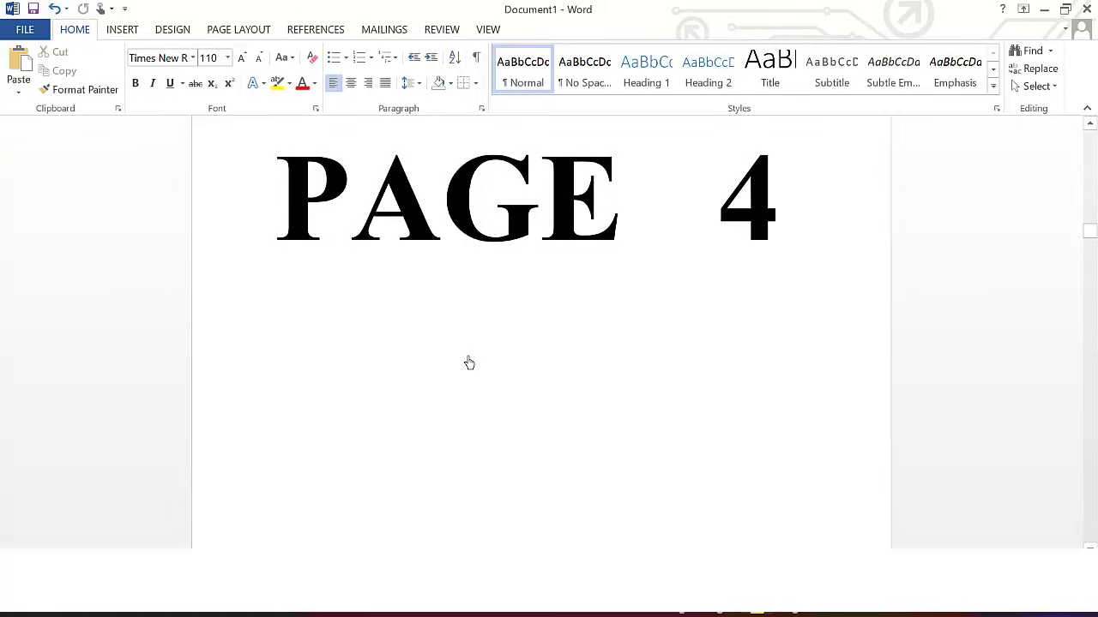
{"action": "key", "text": "Down"}
{"action": "key", "text": "Down"}
{"action": "key", "text": "Down"}
{"action": "key", "text": "Down"}
{"action": "key", "text": "Down"}
{"action": "key", "text": "Down"}
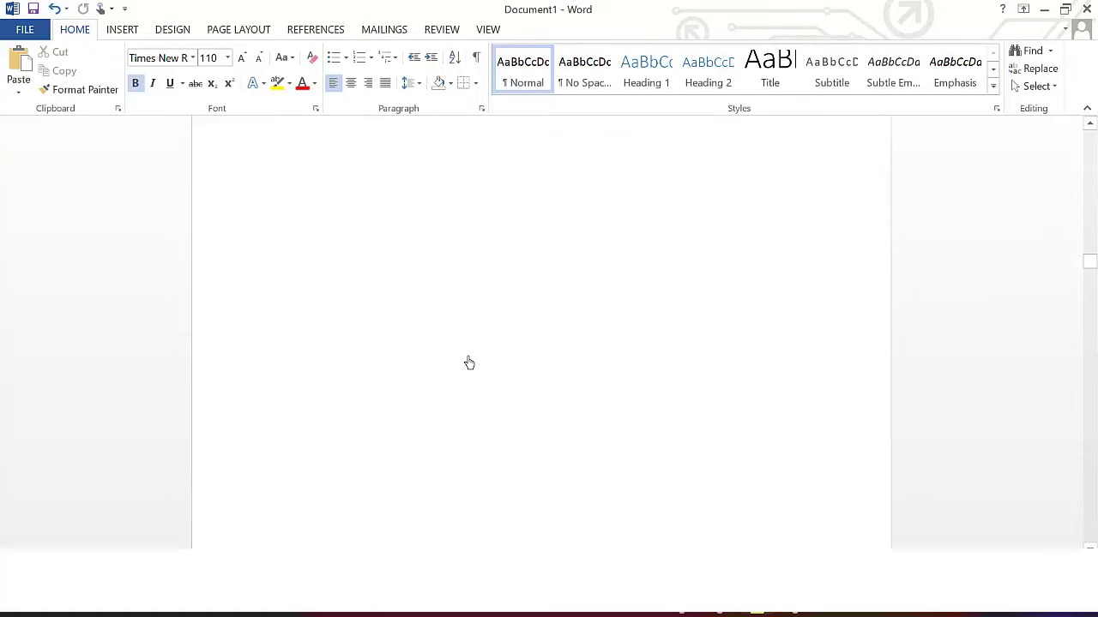
{"action": "key", "text": "Down"}
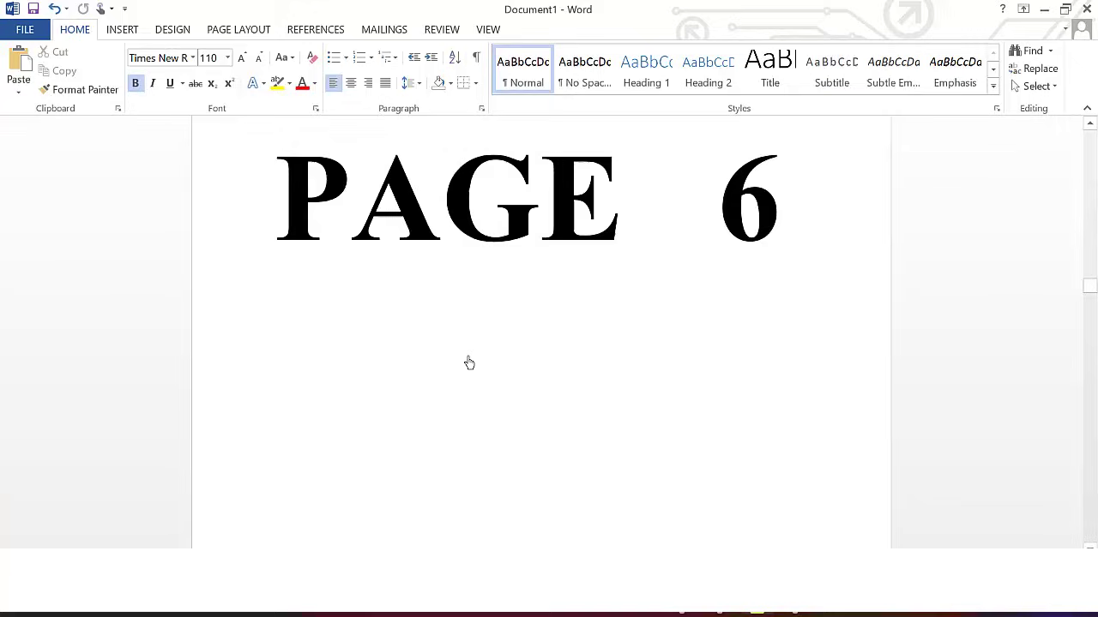
{"action": "key", "text": "Down"}
{"action": "key", "text": "Down"}
{"action": "key", "text": "Down"}
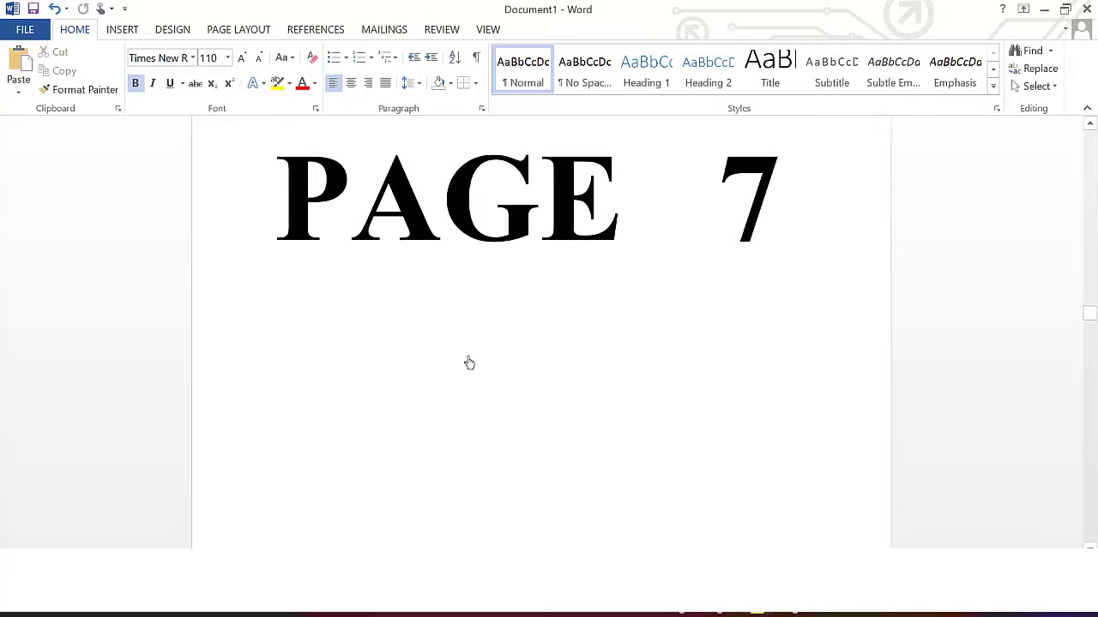
{"action": "key", "text": "Down"}
{"action": "key", "text": "Down"}
{"action": "key", "text": "Down"}
{"action": "key", "text": "Down"}
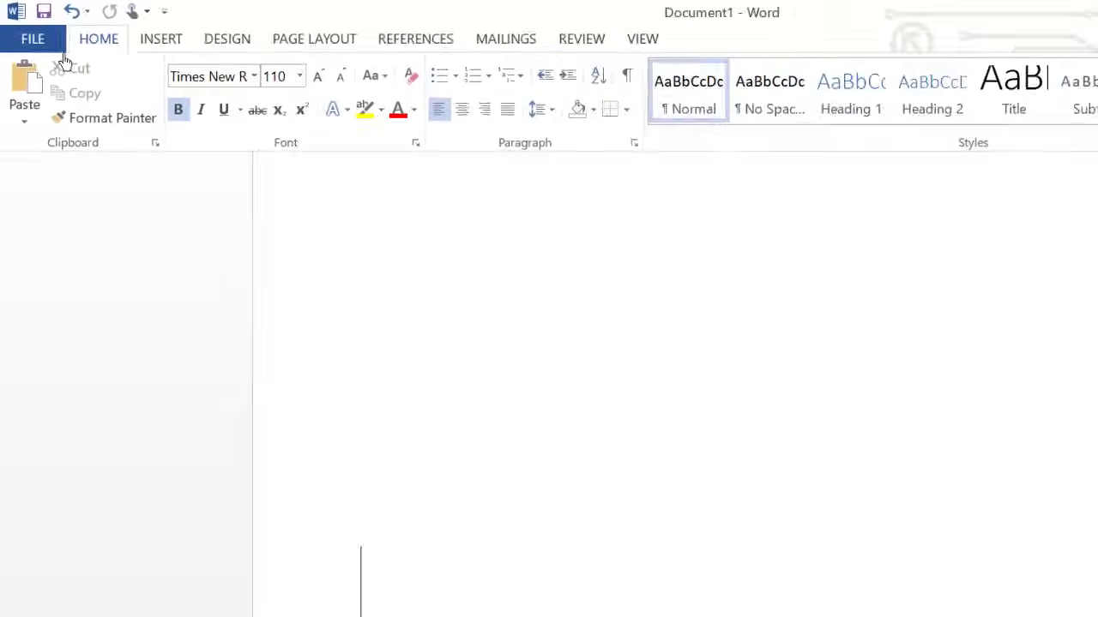
Step: On Word's Print screen, select Microsoft Print to PDF as the printer
{"action": "left_click", "coordinate": [32, 14]}
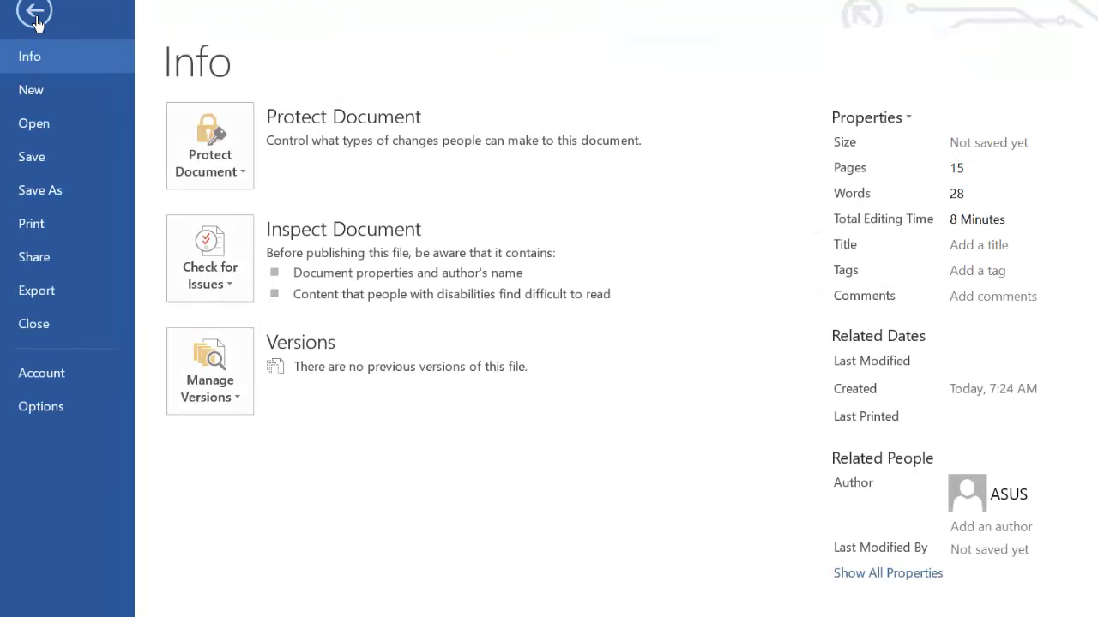
{"action": "left_click", "coordinate": [49, 239]}
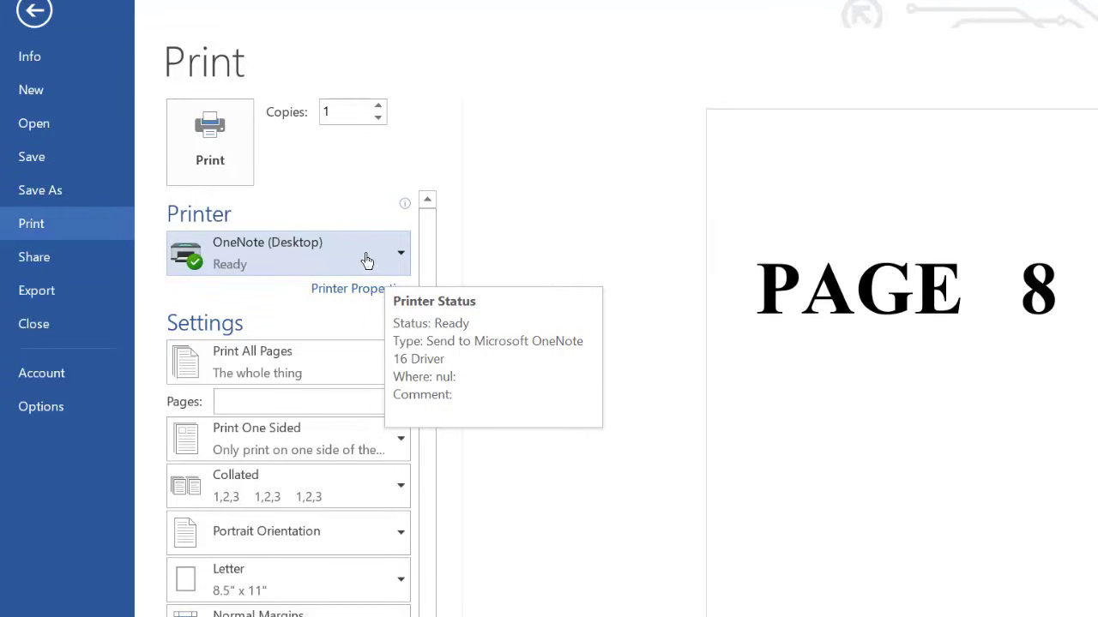
{"action": "left_click", "coordinate": [401, 260]}
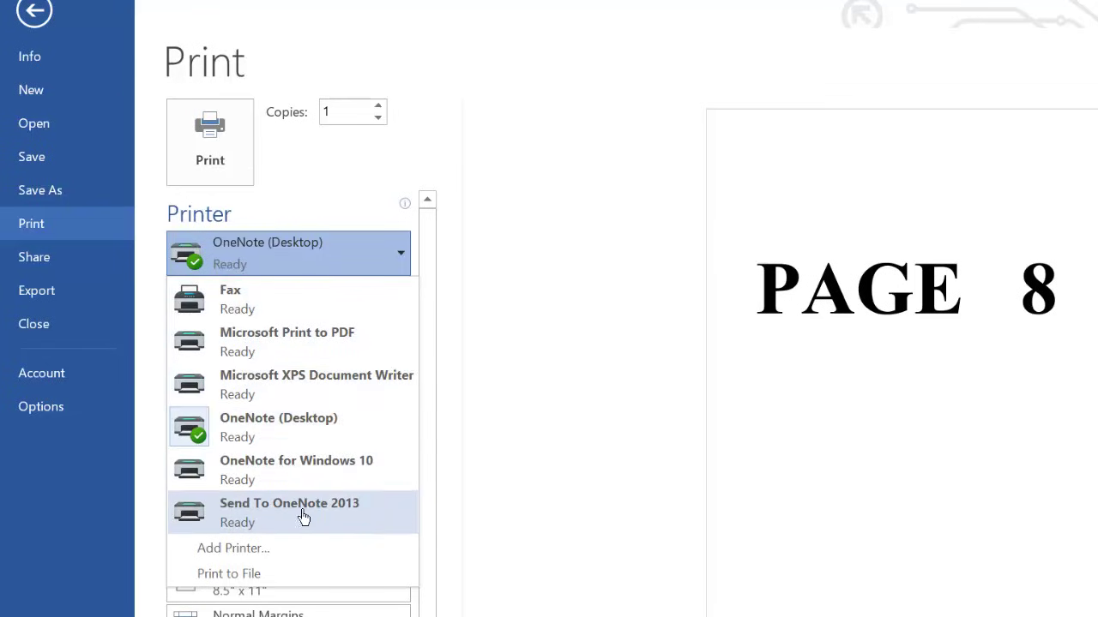
{"action": "left_click", "coordinate": [313, 352]}
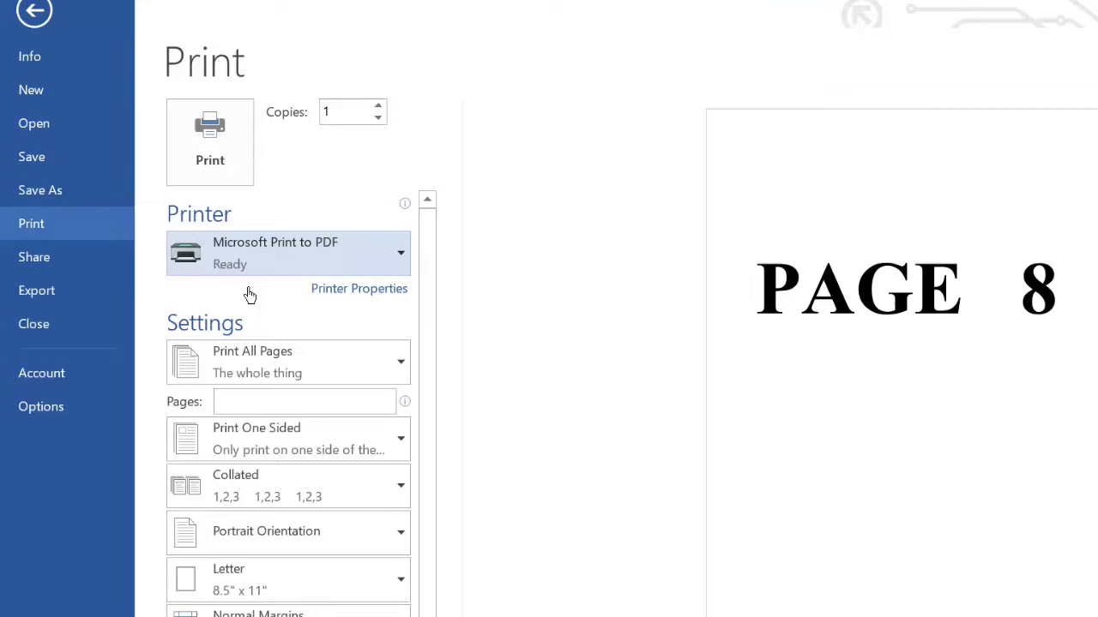
{"action": "mouse_move", "coordinate": [322, 273]}
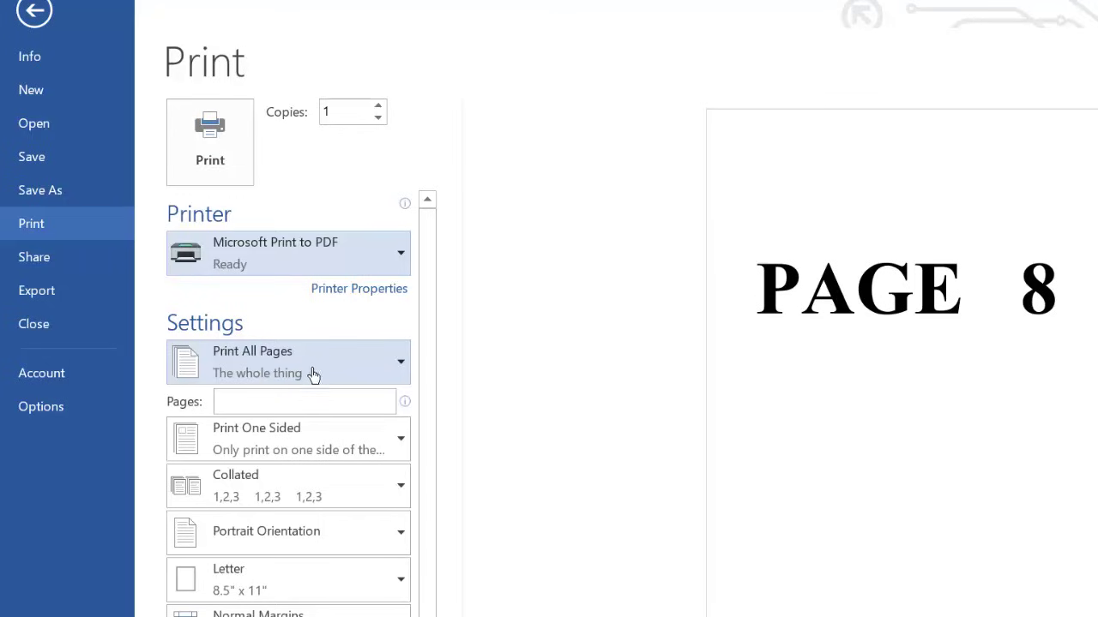
Step: Switch the print range to Custom Print and enter pages 1,3-5,8
{"action": "left_click", "coordinate": [402, 369]}
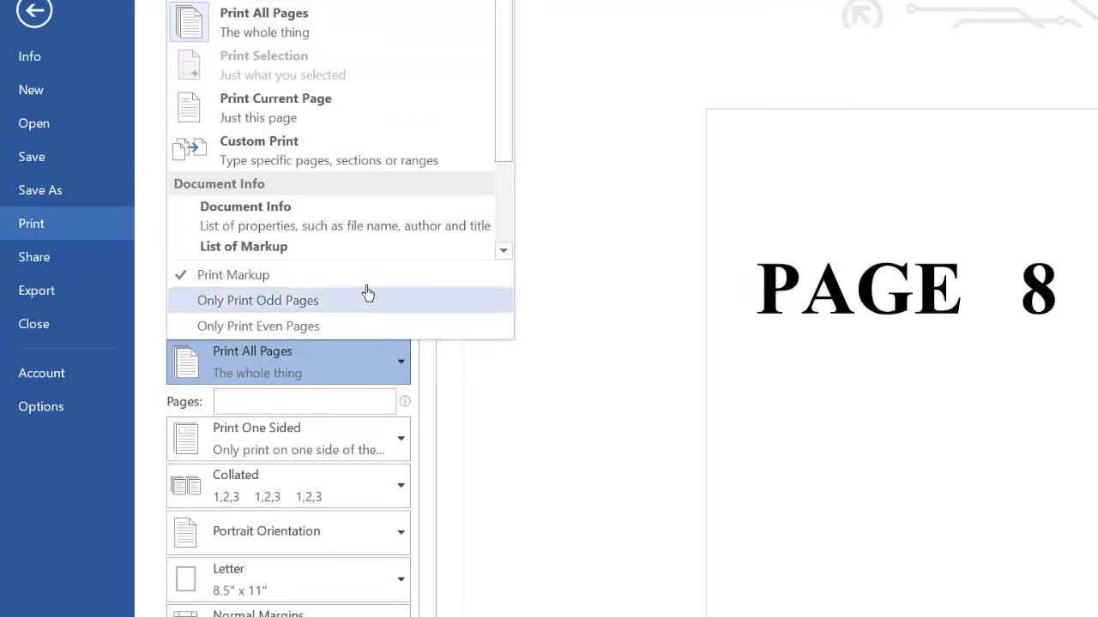
{"action": "left_click", "coordinate": [282, 165]}
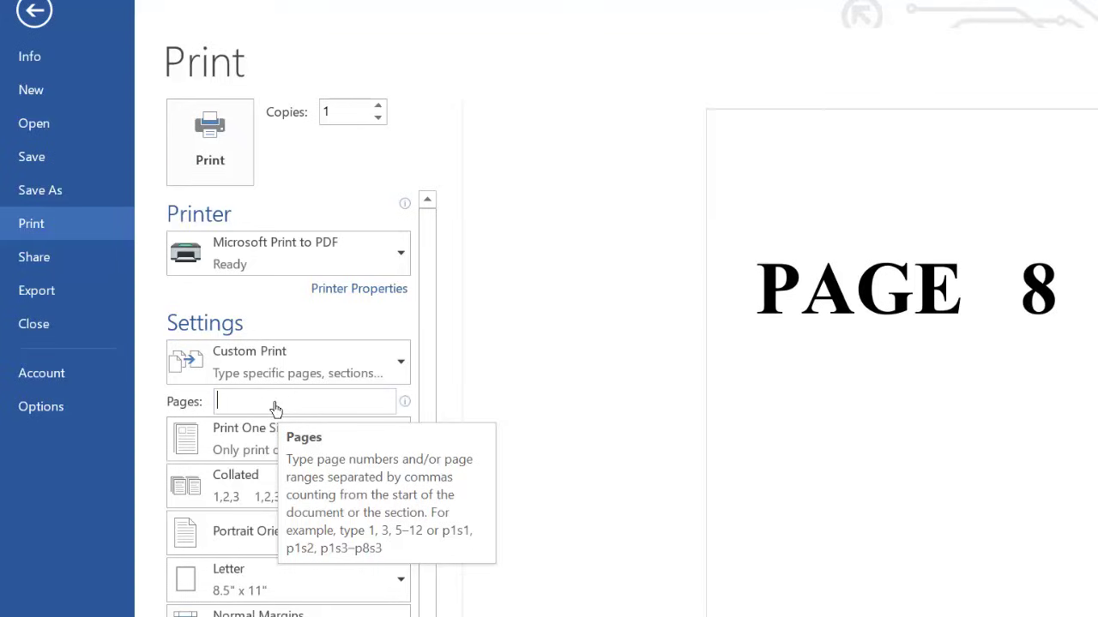
{"action": "type", "text": "1"}
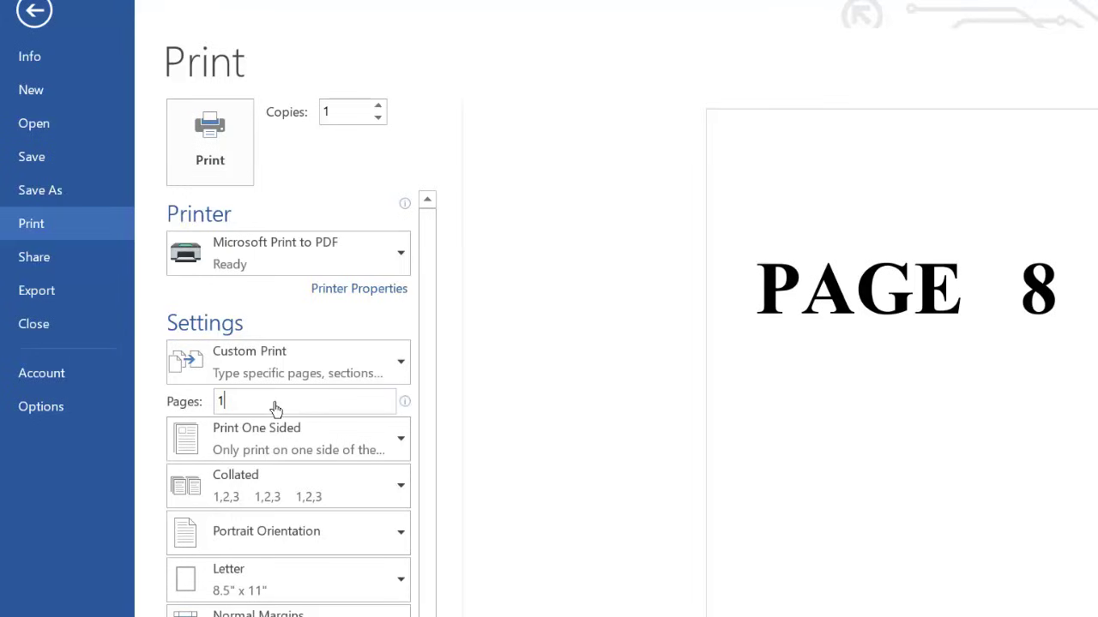
{"action": "type", "text": ","}
{"action": "type", "text": "3-5,8"}
{"action": "scroll", "coordinate": [431, 581], "scroll_direction": "down", "scroll_amount": 1}
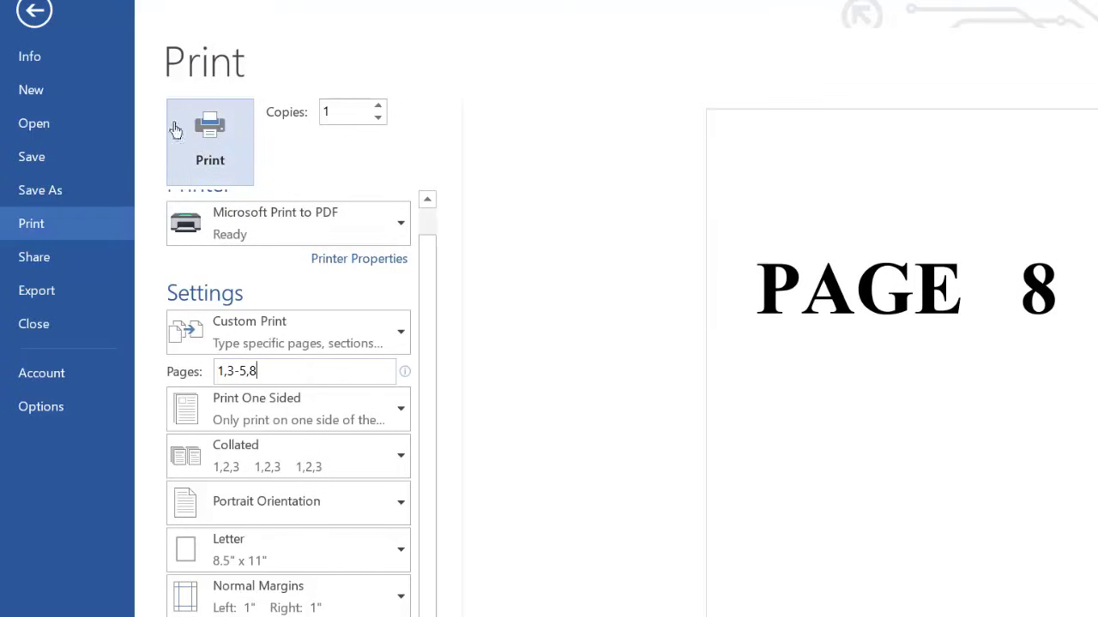
Step: Print the selected pages, saving the PDF as 'Paper 1' in the Desktop PRINT folder
{"action": "left_click", "coordinate": [222, 154]}
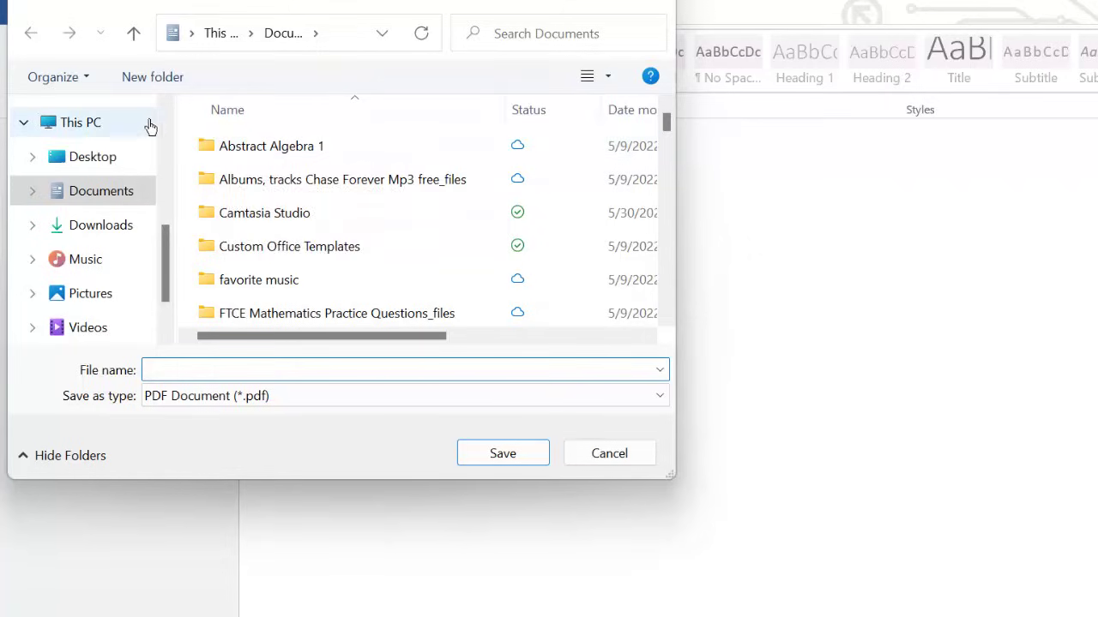
{"action": "scroll", "coordinate": [168, 124], "scroll_direction": "up", "scroll_amount": 5}
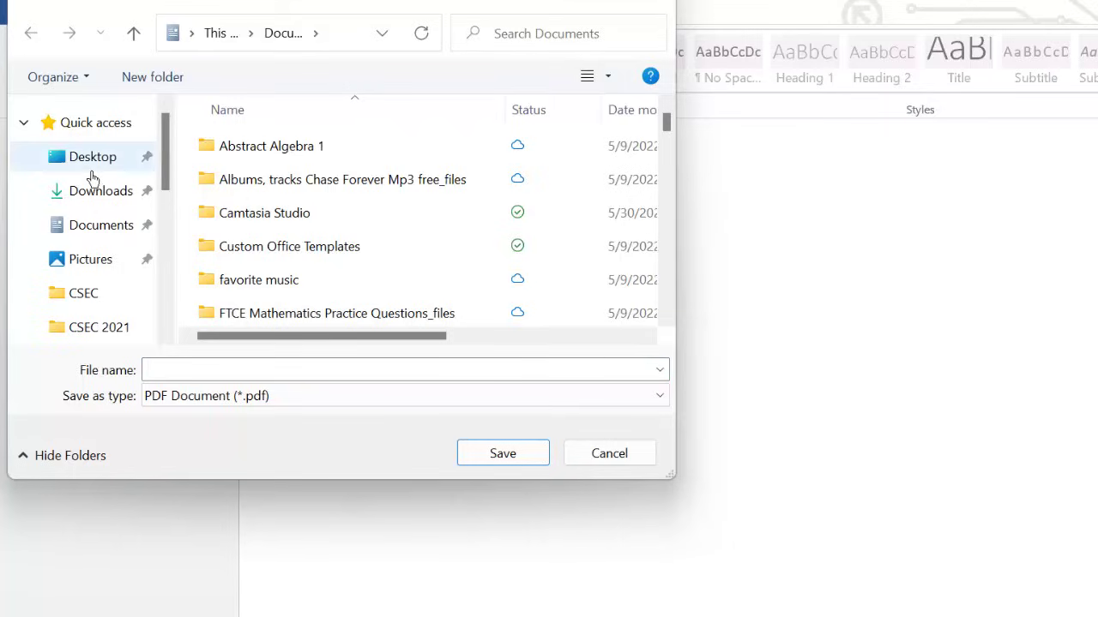
{"action": "left_click", "coordinate": [91, 160]}
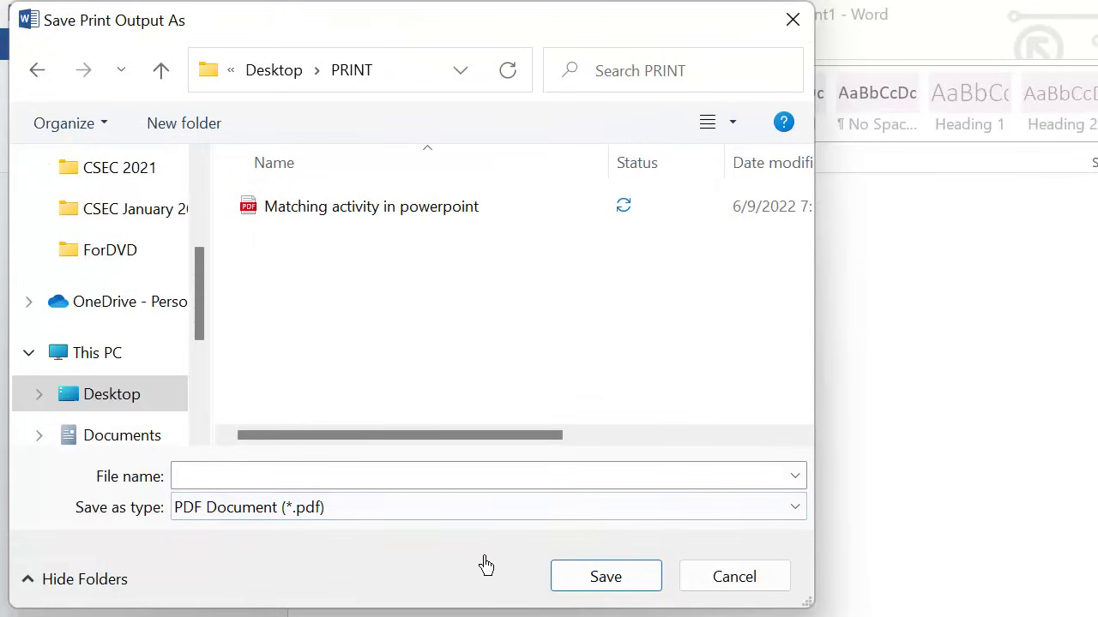
{"action": "left_click", "coordinate": [324, 487]}
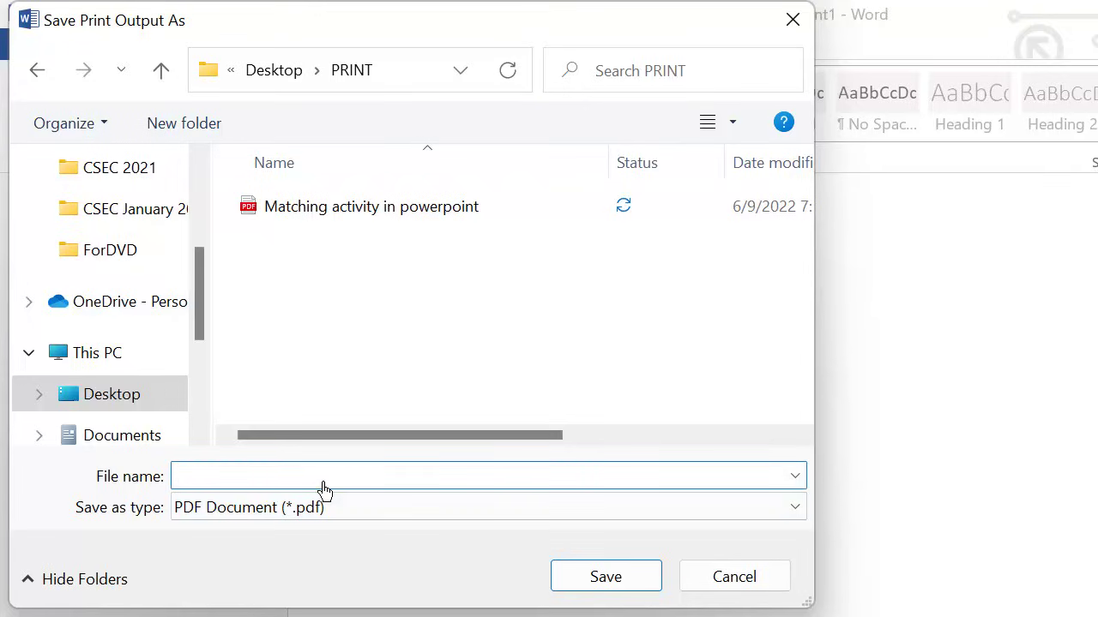
{"action": "type", "text": "Paper 1"}
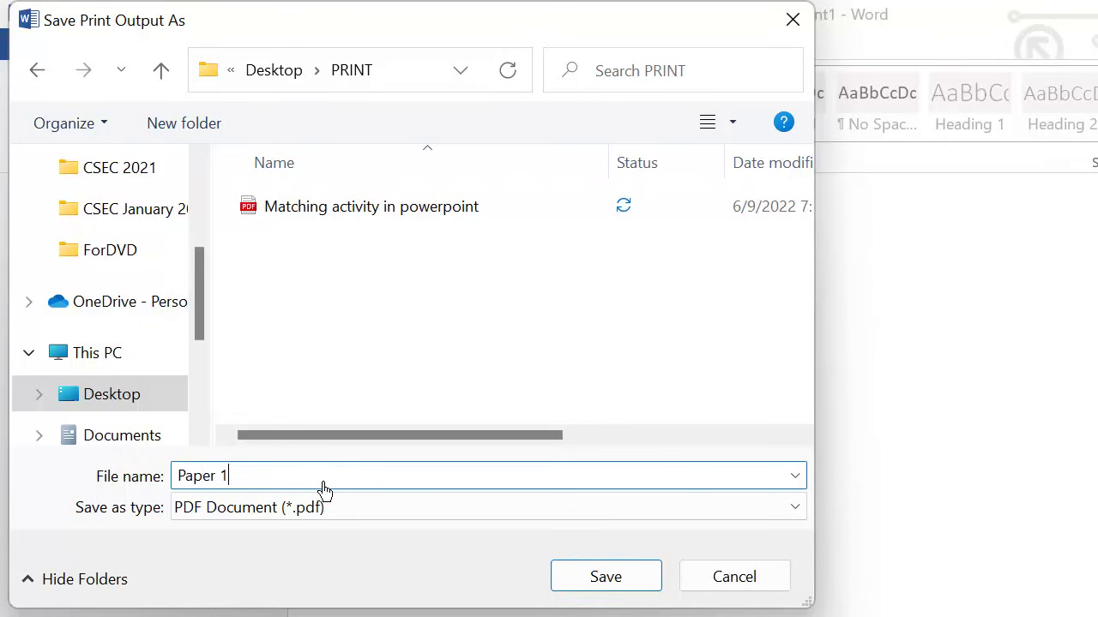
{"action": "left_click", "coordinate": [579, 584]}
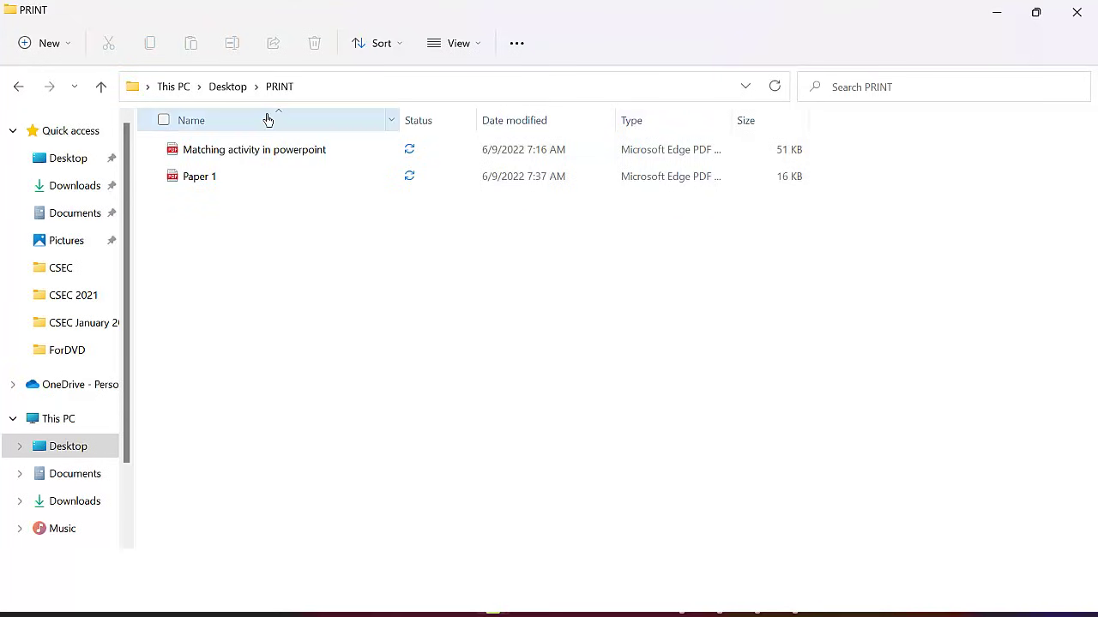
Step: Open Paper 1.pdf from the PRINT folder so it displays in Microsoft Edge
{"action": "left_click", "coordinate": [242, 185]}
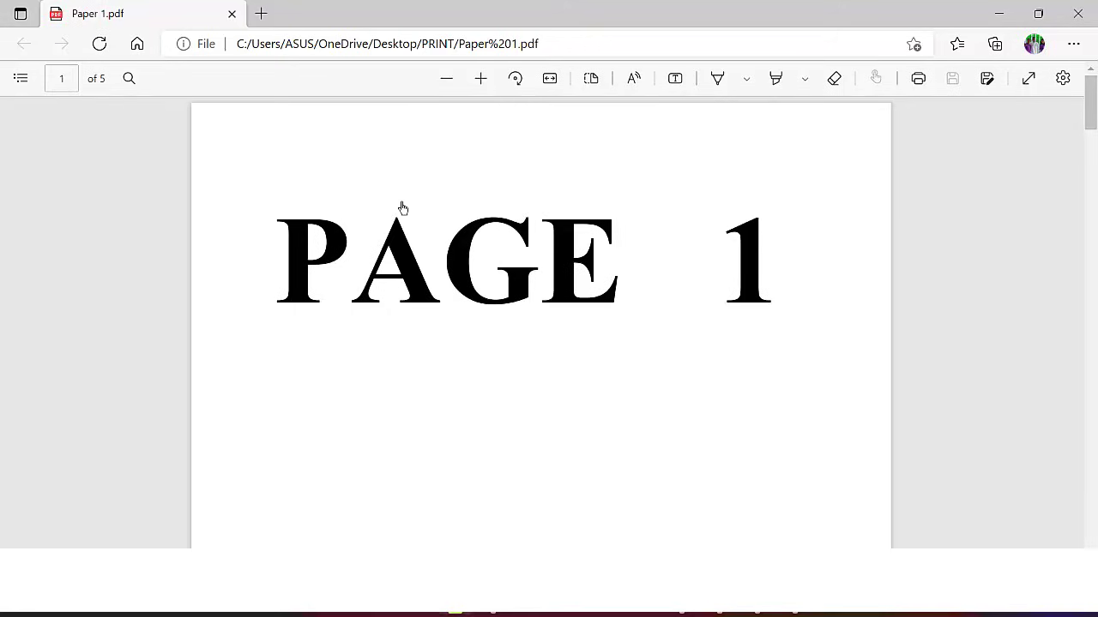
{"action": "scroll", "coordinate": [548, 305], "scroll_direction": "down", "scroll_amount": 1}
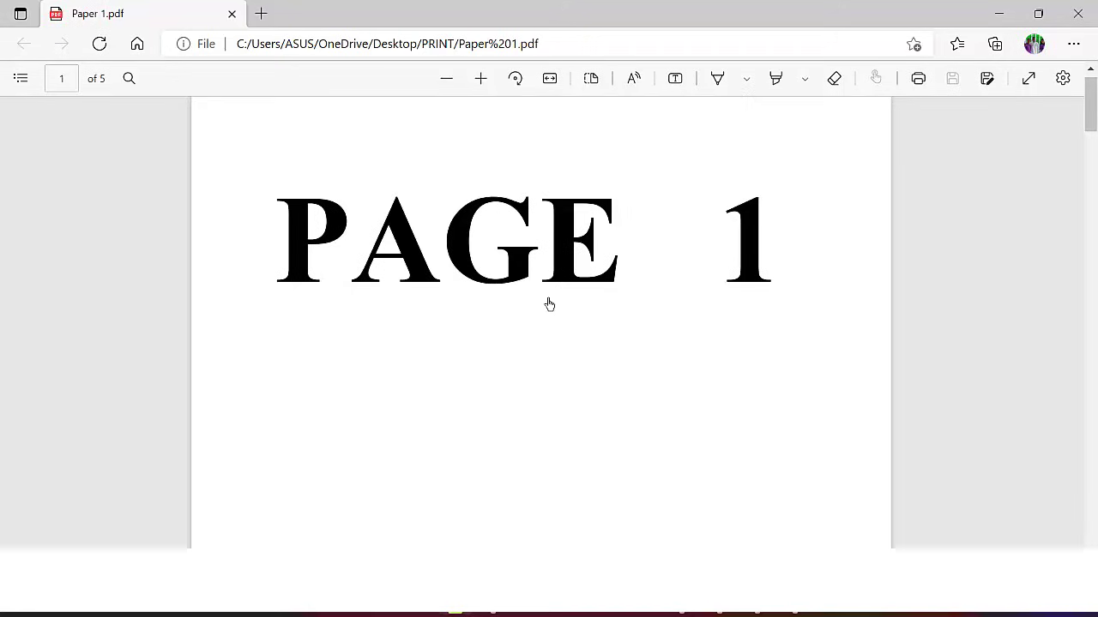
{"action": "scroll", "coordinate": [548, 304], "scroll_direction": "down", "scroll_amount": 10}
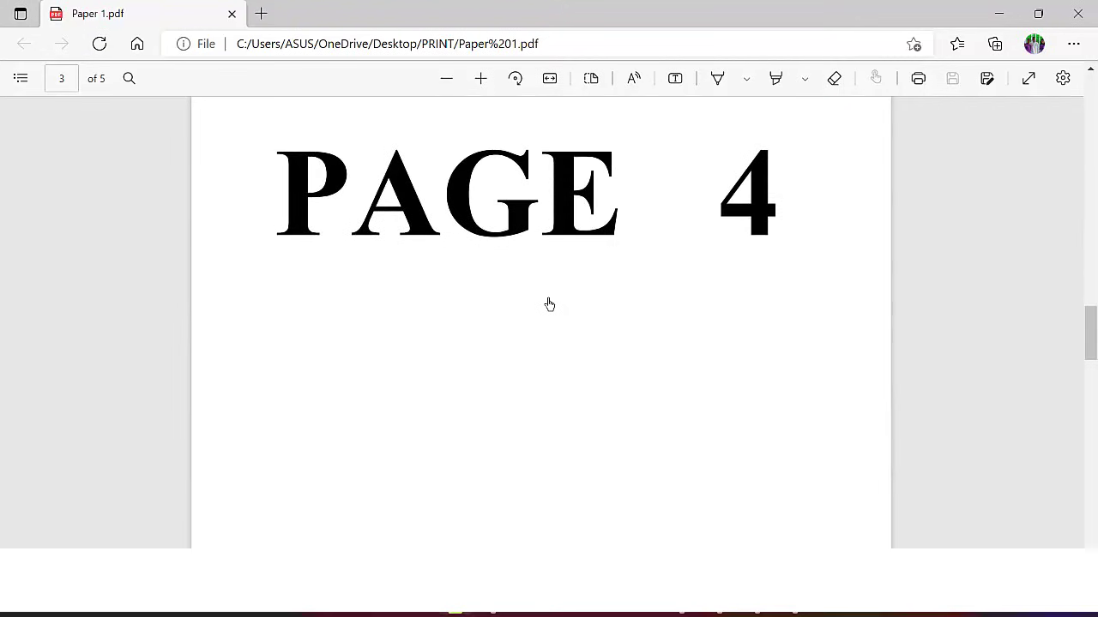
{"action": "scroll", "coordinate": [549, 304], "scroll_direction": "down", "scroll_amount": 7}
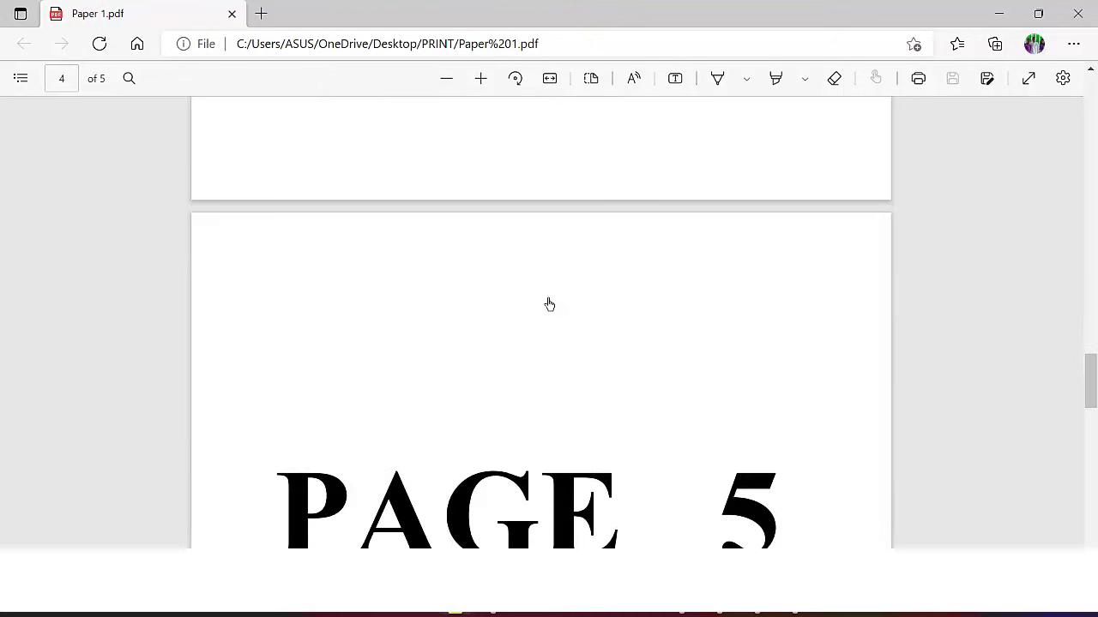
{"action": "scroll", "coordinate": [549, 304], "scroll_direction": "down", "scroll_amount": 10}
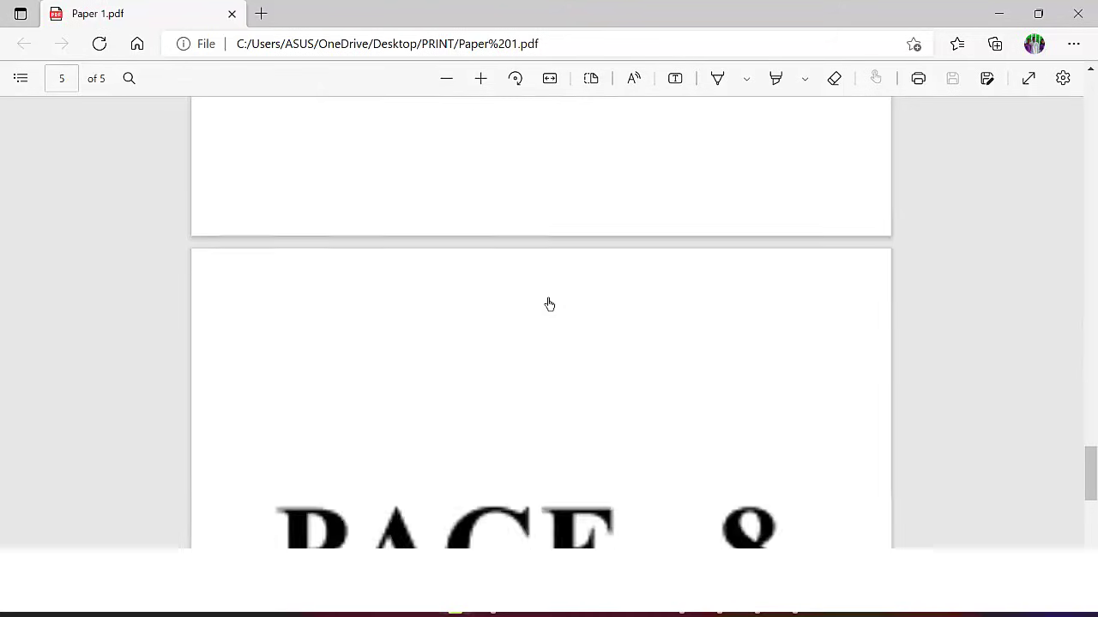